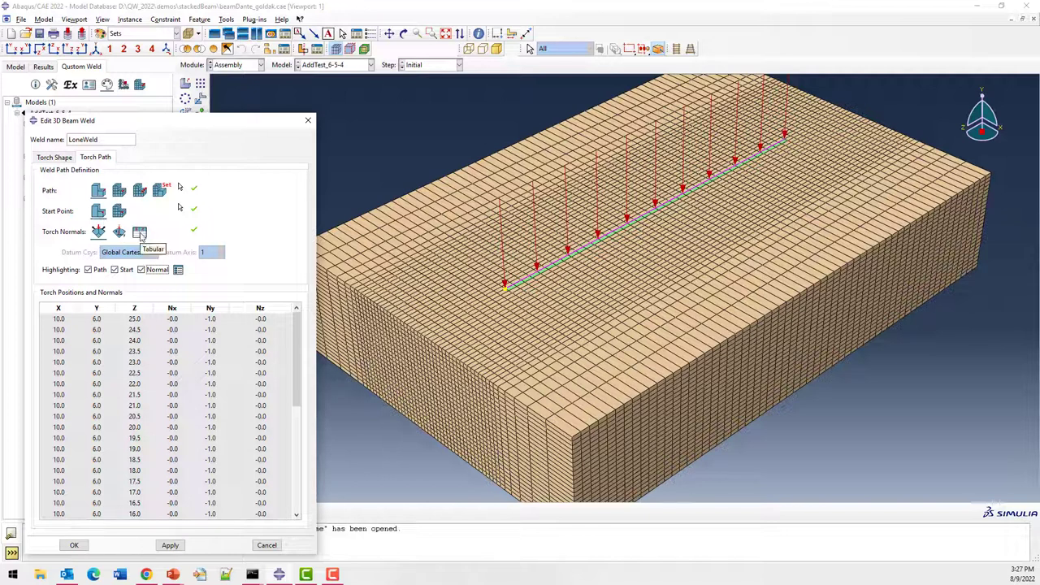
Switch the torch normals of LoneWeld to tabular definition and show its torch shape settings.
left_click(140, 233)
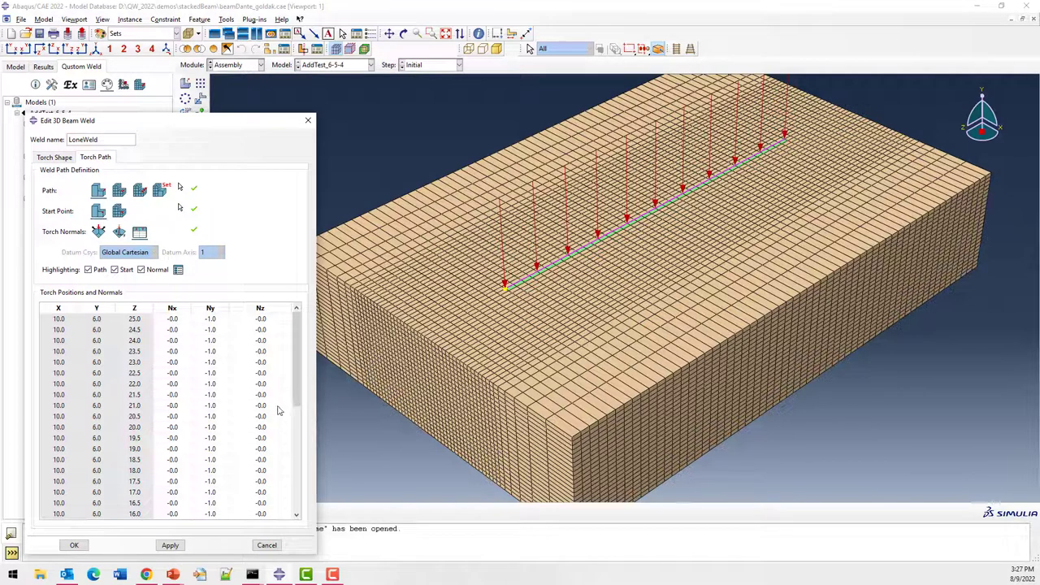
left_click(62, 158)
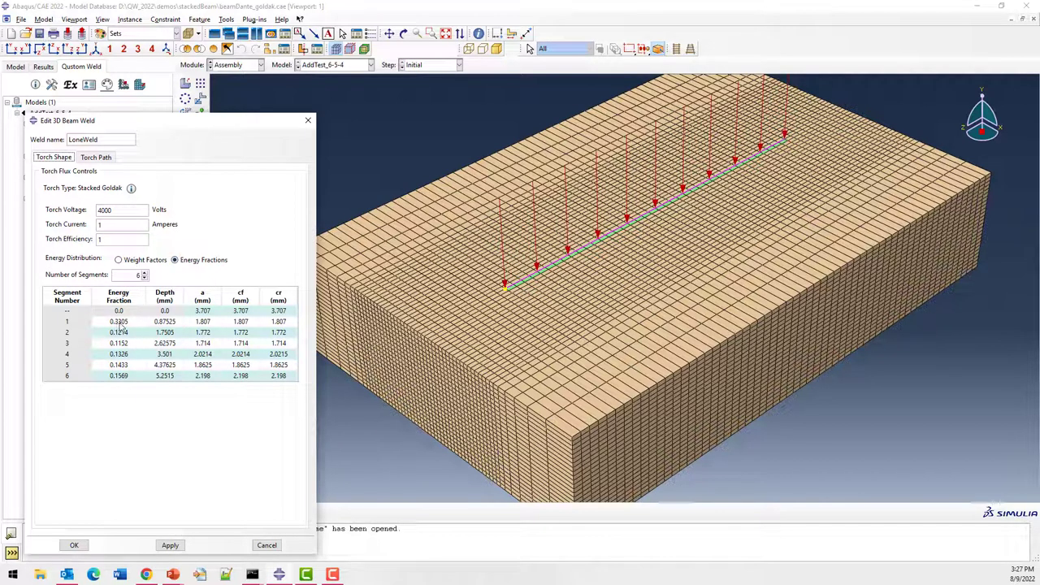
Try weight factors of 1 for torch segments 1 to 5, switch back to Energy Fractions, and discard the weld edits.
left_click(119, 260)
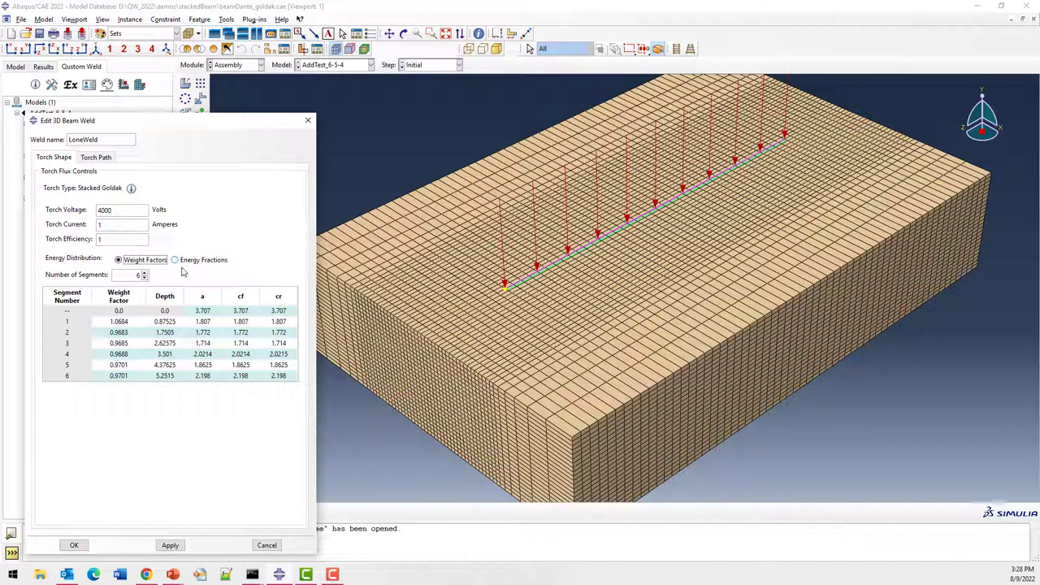
left_click(119, 321)
type("1")
left_click(119, 333)
type("1")
left_click(119, 343)
type("1")
left_click(120, 354)
type("1")
left_click(123, 364)
type("1")
left_click(122, 376)
left_click(175, 260)
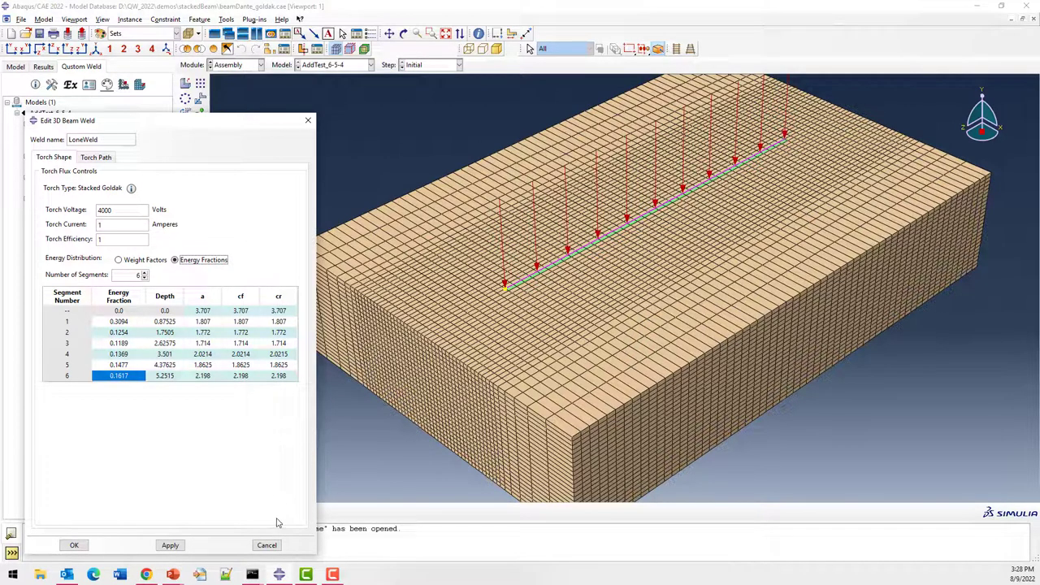
left_click(266, 545)
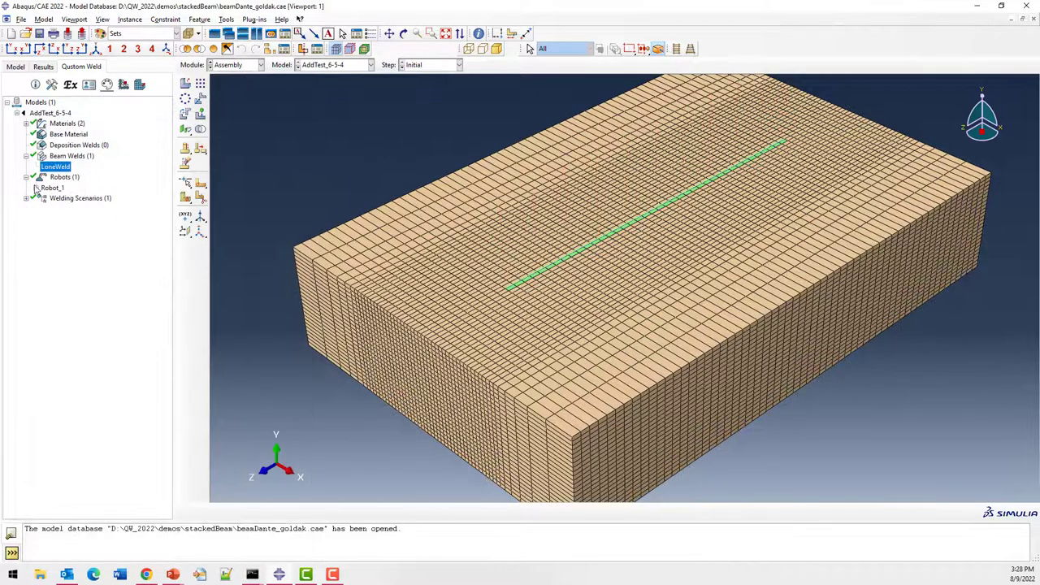
Expand the welding scenarios down to the contents of Scenario-1 and select its robot summary.
left_click(27, 198)
left_click(35, 209)
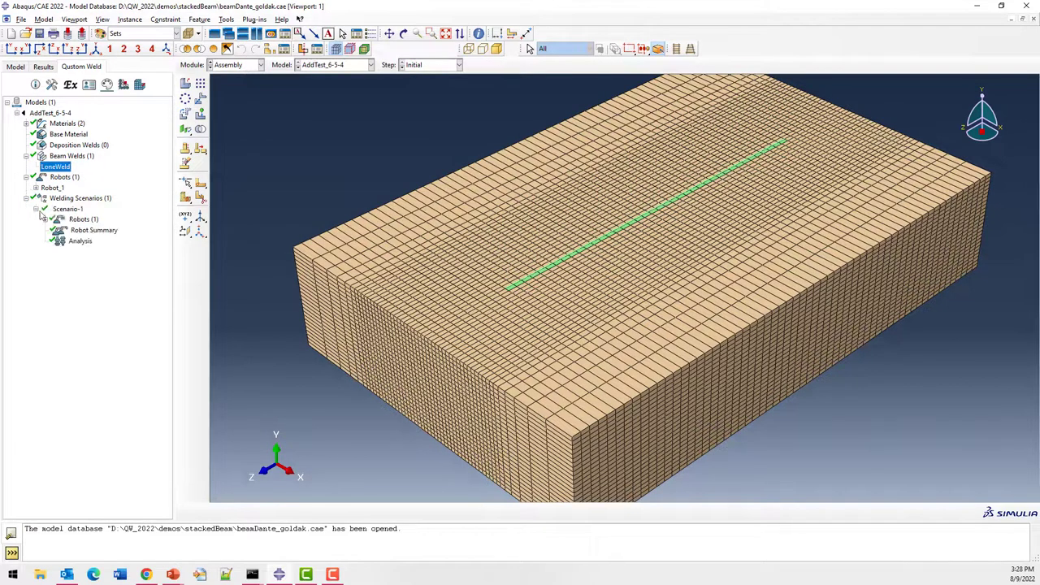
left_click(63, 231)
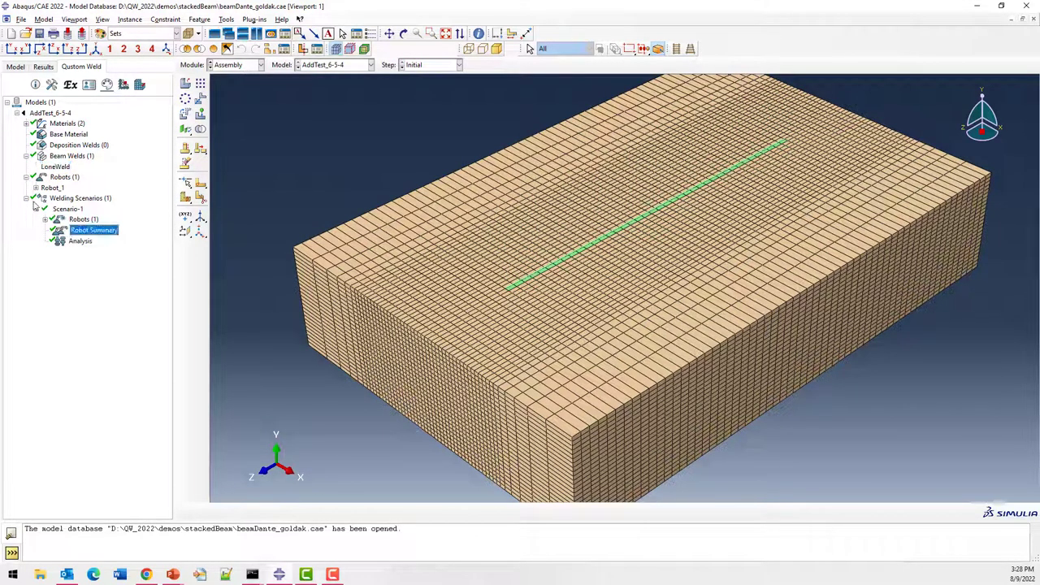
Examine the weld controls of LoneWeld under Robot_1, including dwell time and torch placement options, and close them without changes.
left_click(36, 188)
left_click(45, 198)
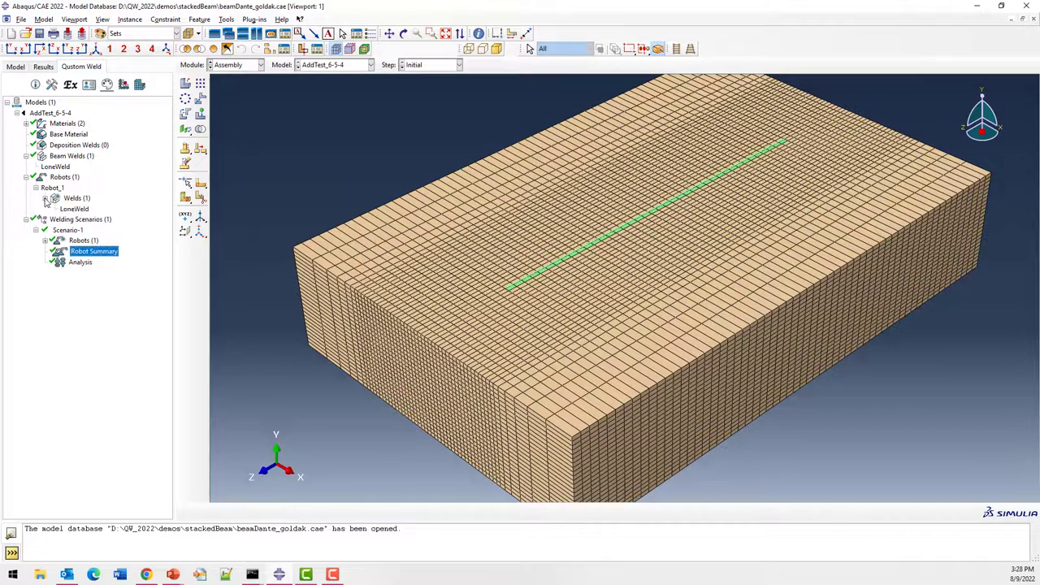
left_click(81, 210)
double_click(82, 210)
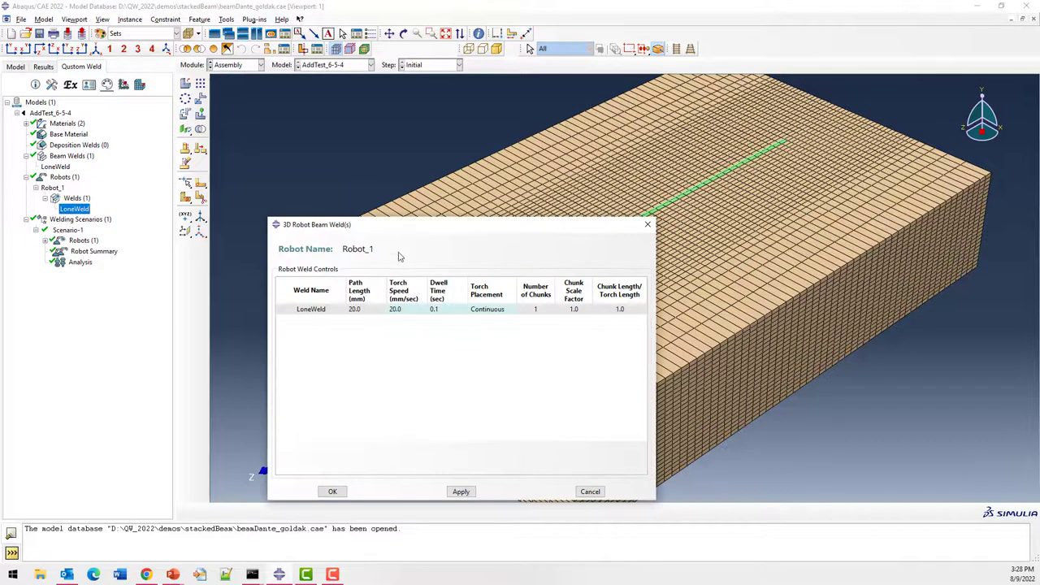
left_click(435, 290)
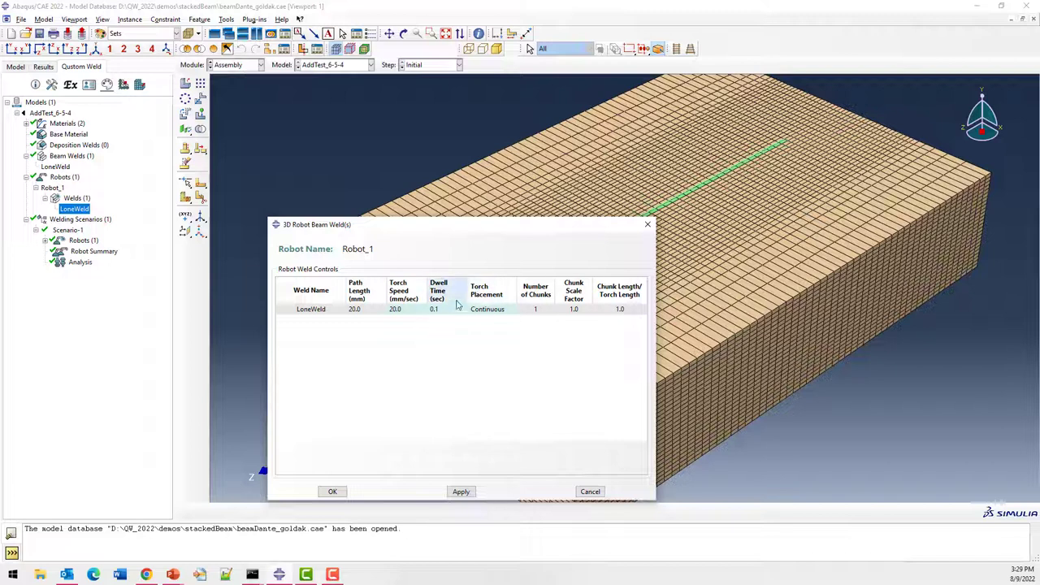
left_click(493, 304)
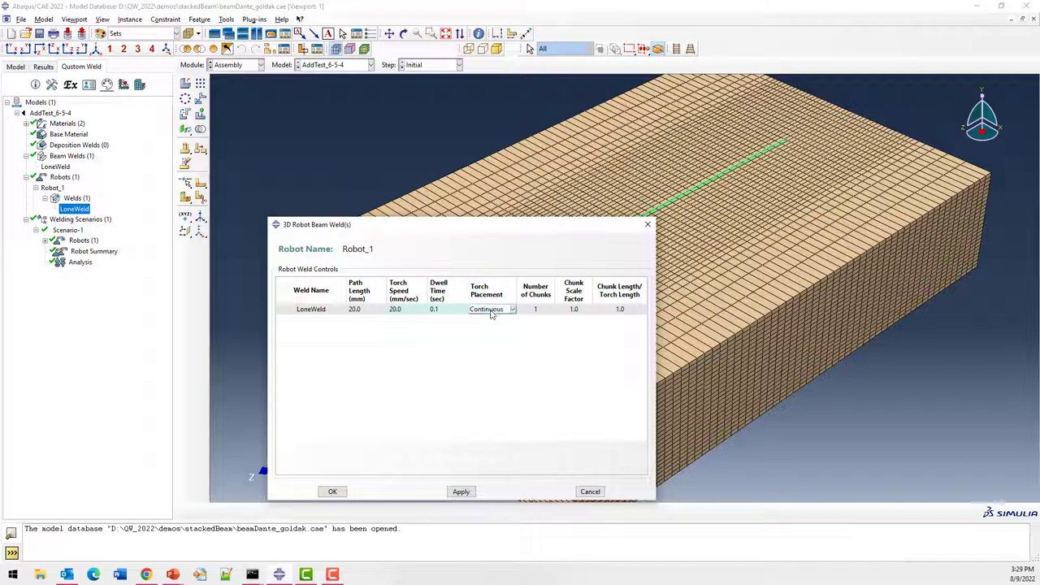
left_click(491, 312)
left_click(491, 318)
left_click(590, 491)
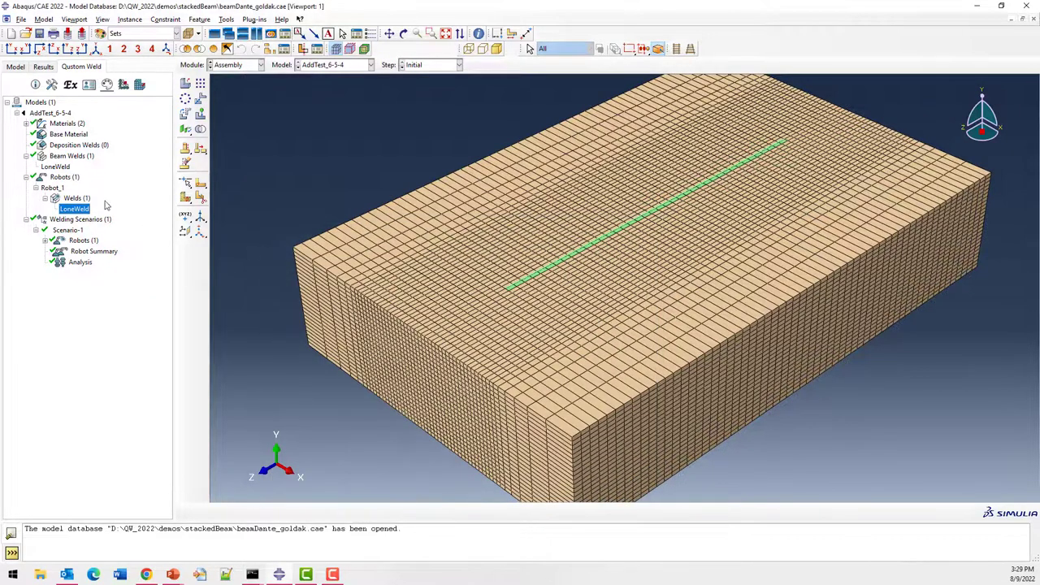
Examine the weld sequence of Robot_1 in Scenario-1 and close it without changes.
left_click(45, 241)
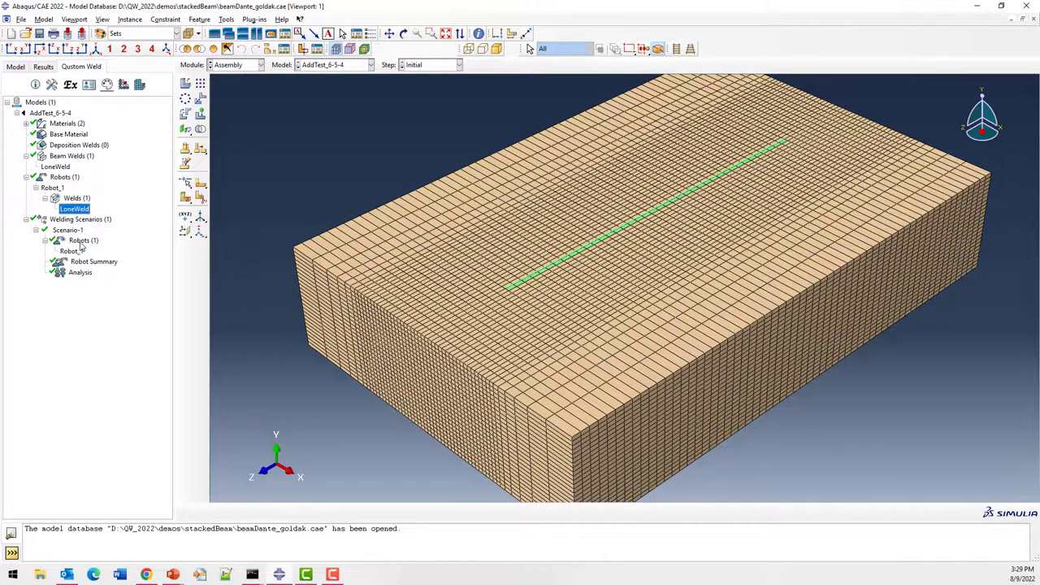
double_click(71, 251)
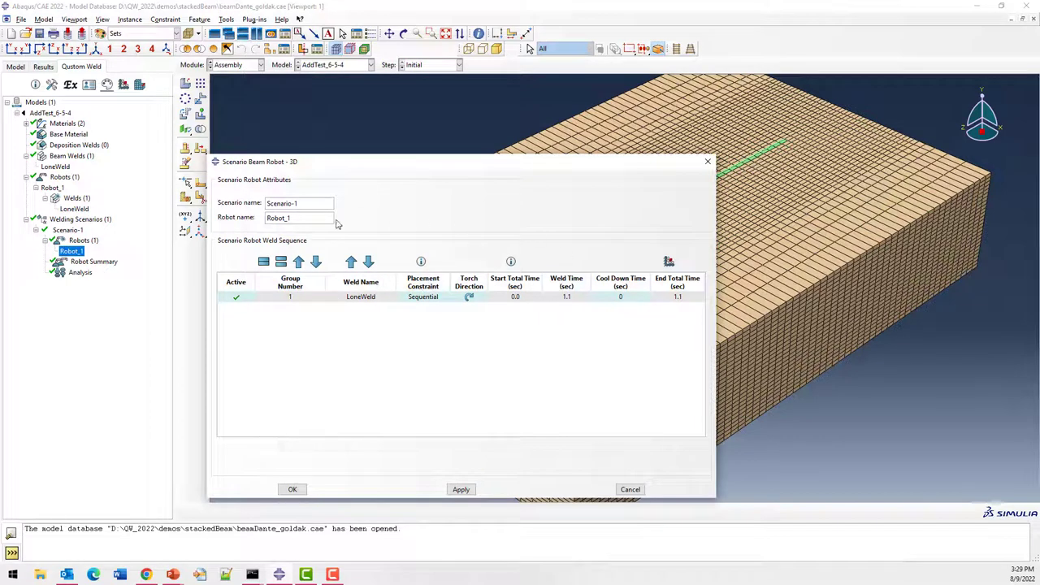
left_click(629, 489)
Open the analysis settings of Scenario-1 and view the list of default Dante heat-transfer outputs.
double_click(72, 274)
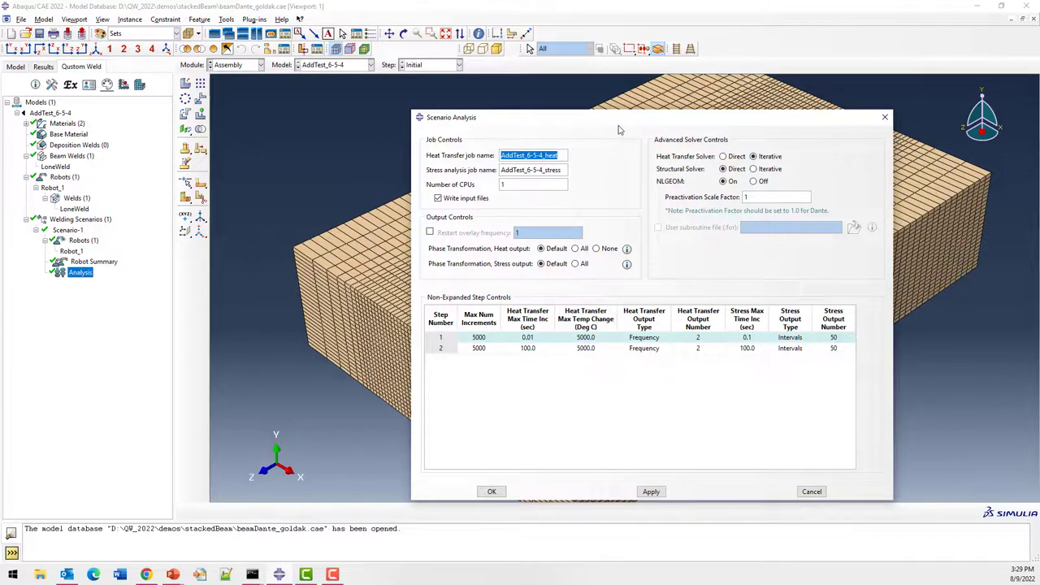
left_click_drag(617, 126, 259, 146)
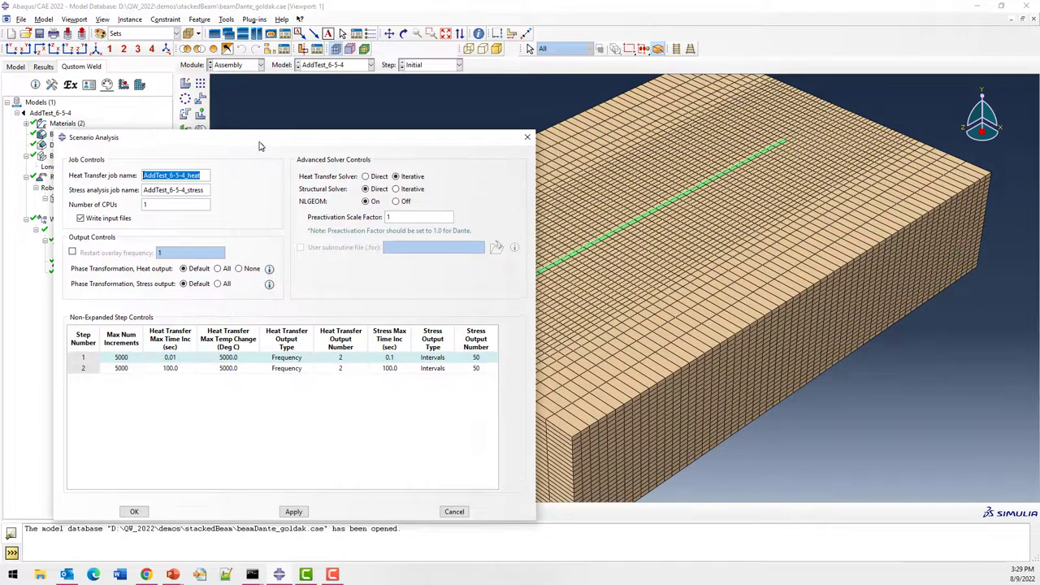
left_click(269, 269)
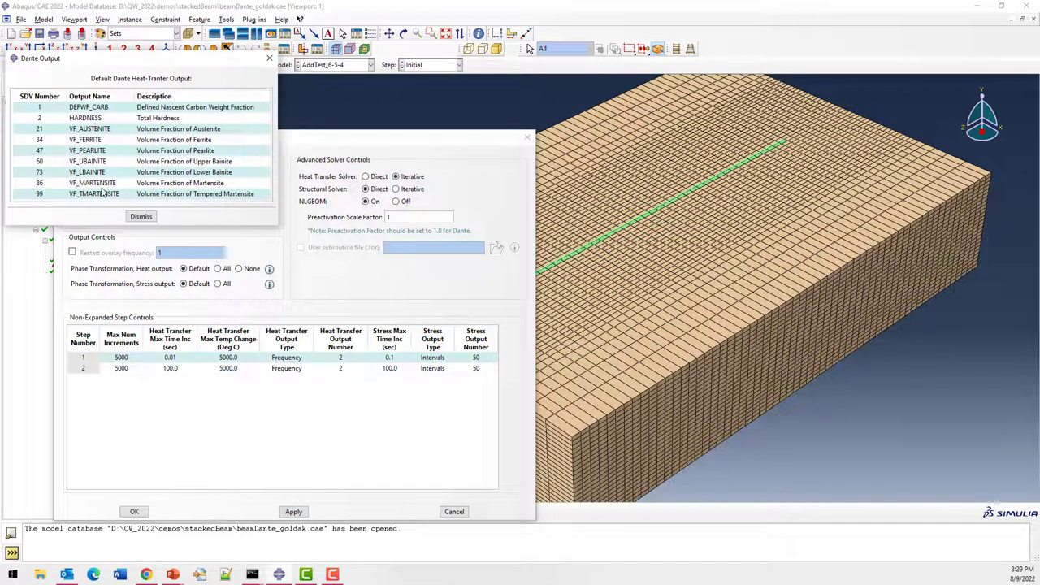
left_click(140, 216)
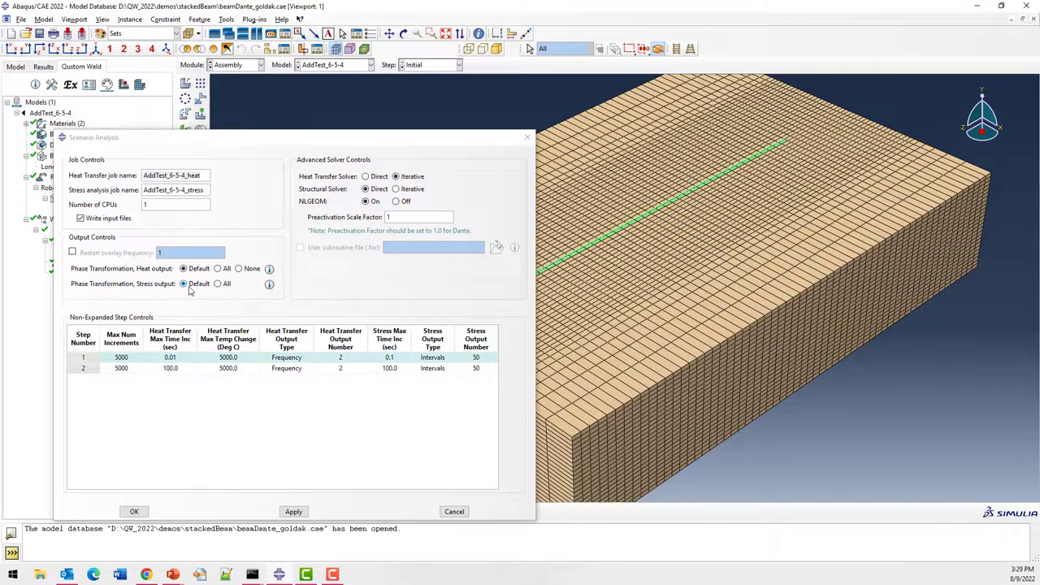
View the list of all Dante stress outputs, try None for the phase transformation heat output, and cancel the analysis changes.
left_click(269, 284)
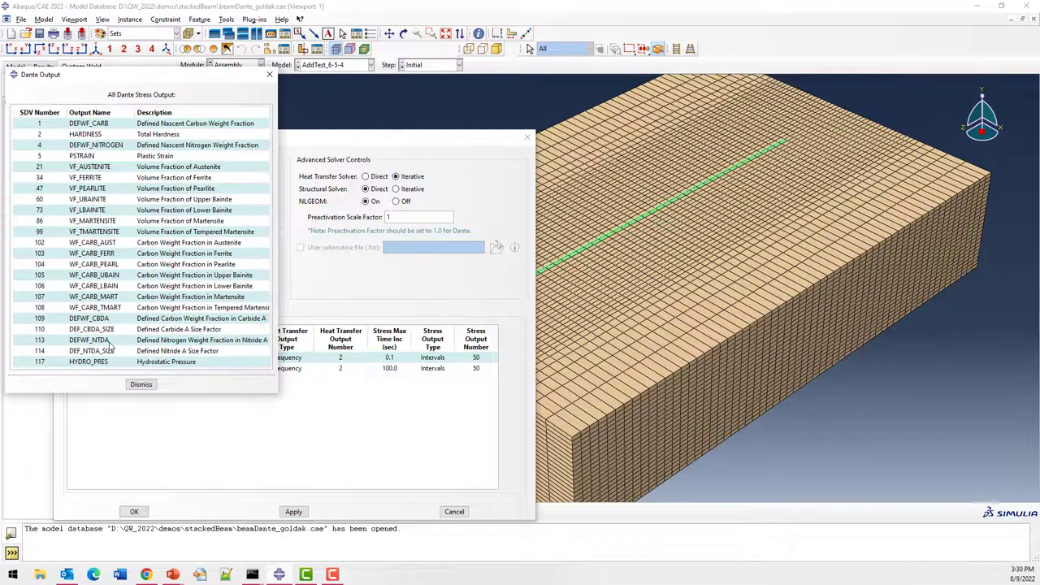
left_click(140, 385)
left_click(239, 269)
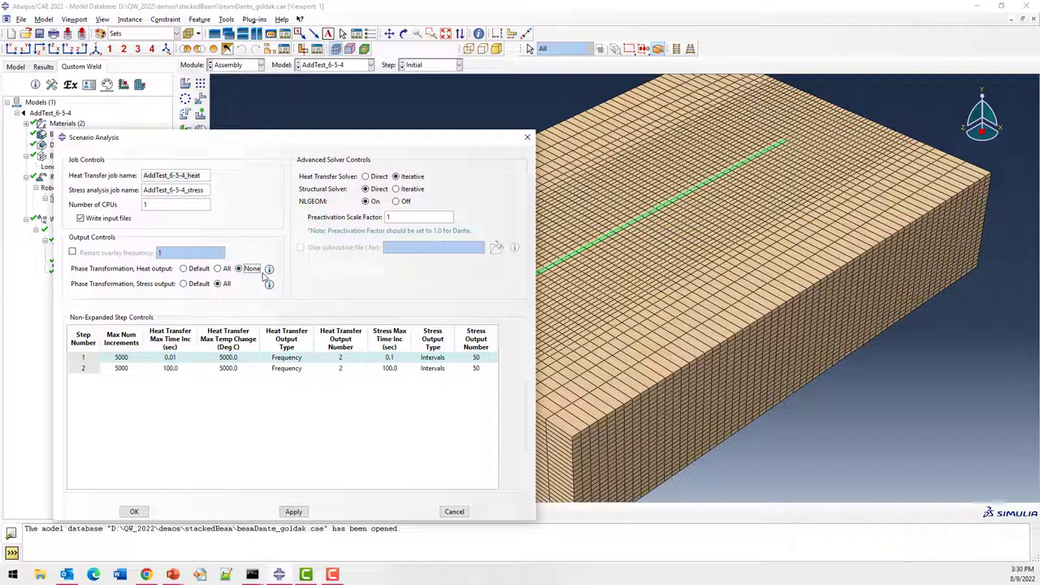
left_click(456, 512)
Open the output database AddTest_6-5-3_stress.odb from the stackedBeam folder.
left_click(25, 33)
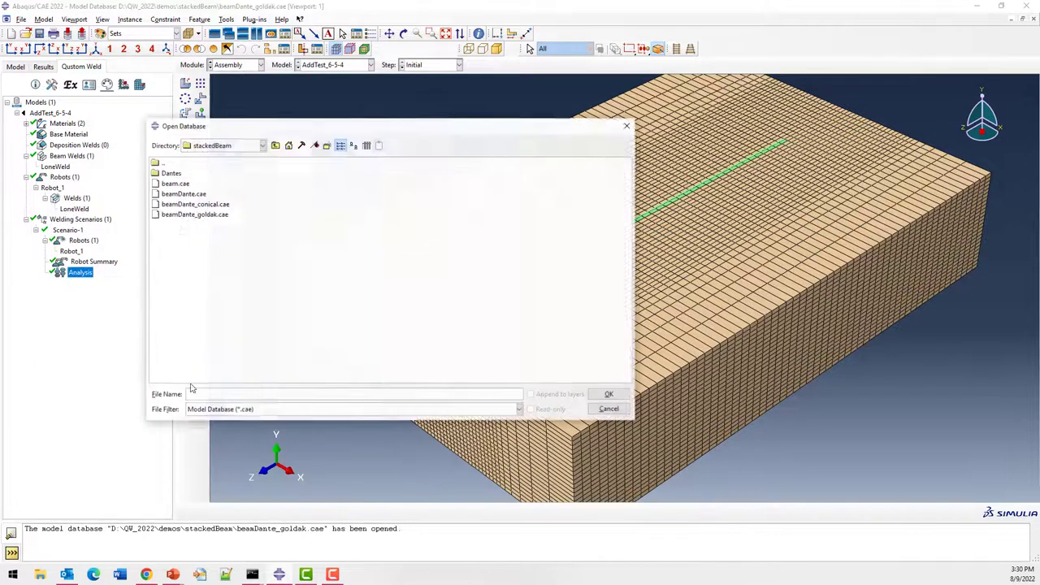
left_click(199, 408)
left_click(220, 433)
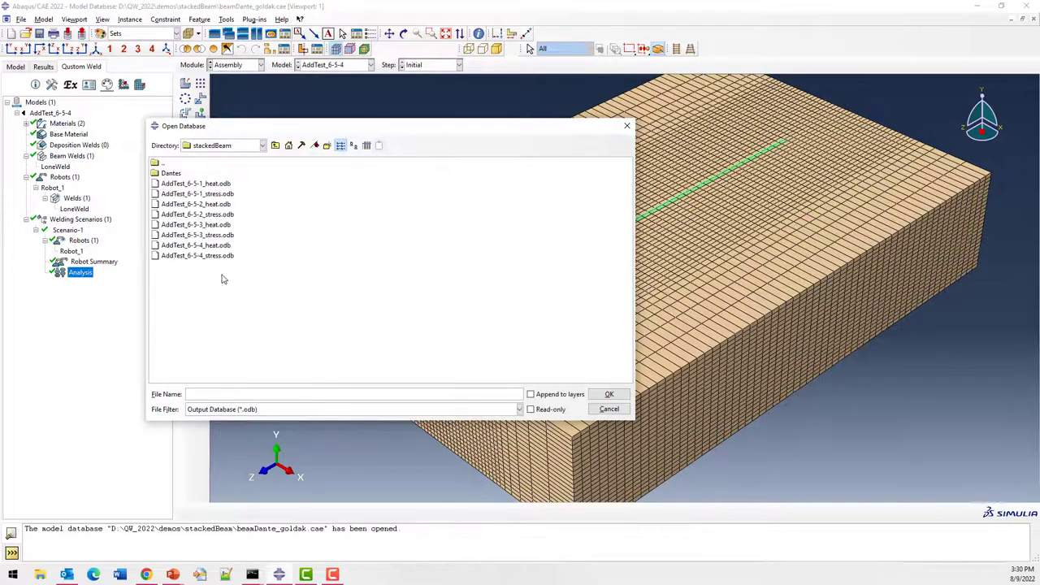
left_click(208, 235)
left_click(608, 394)
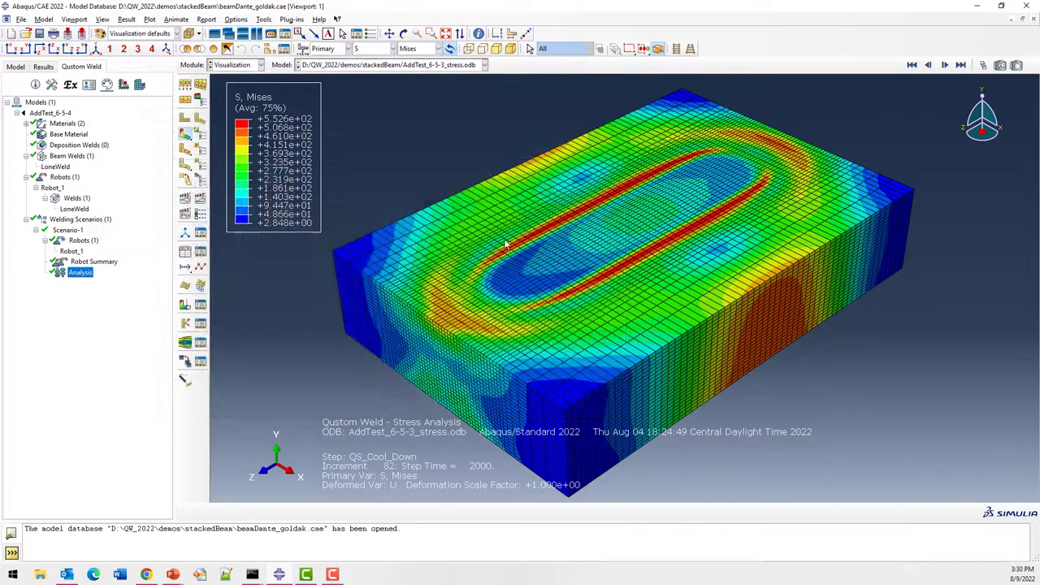
Remove the elements on the +X half of the block from the display, cutting it lengthwise along the weld line.
left_click(228, 49)
left_click(40, 50)
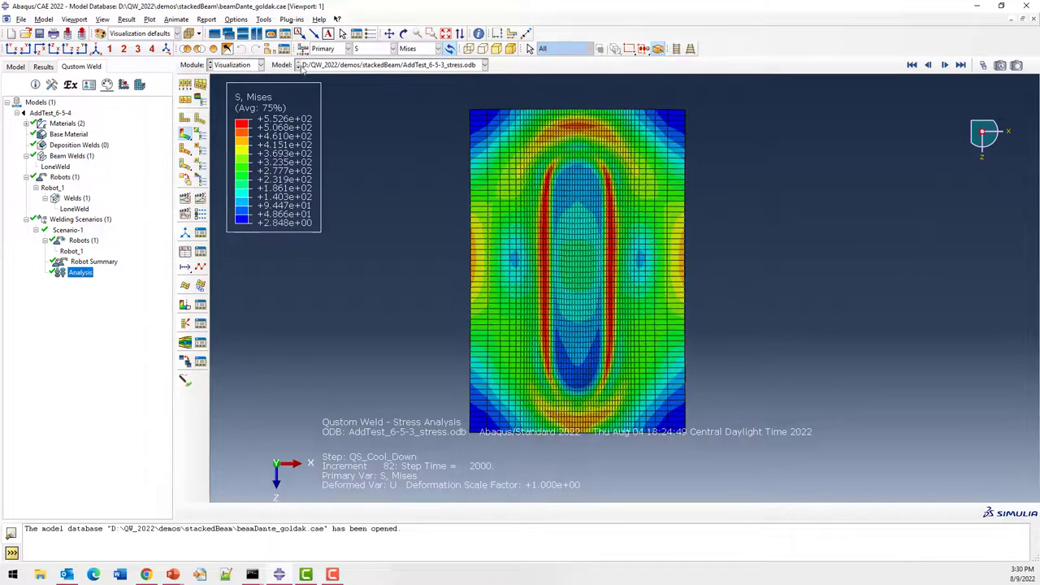
left_click(227, 49)
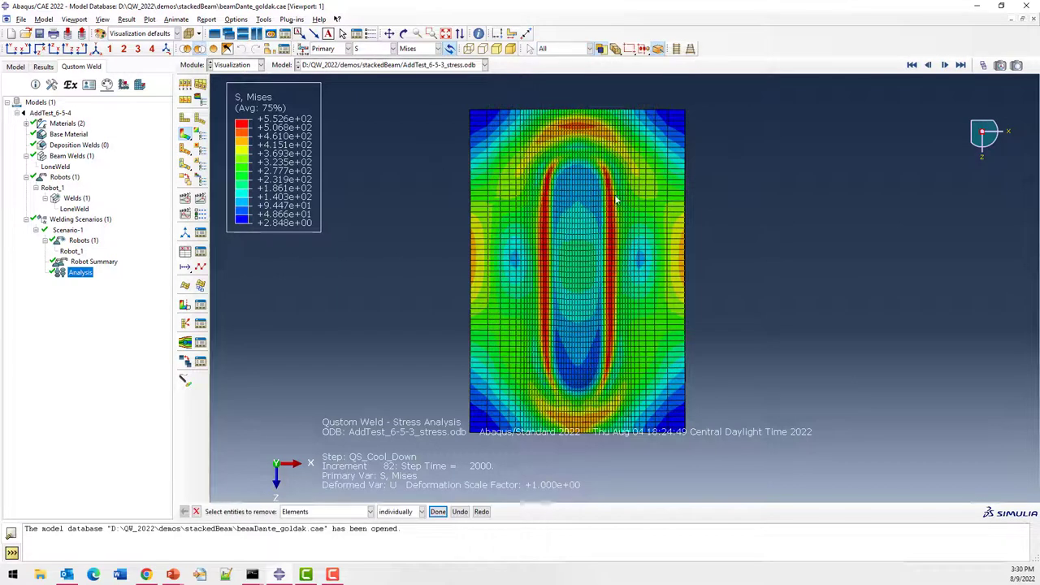
left_click_drag(699, 94, 578, 478)
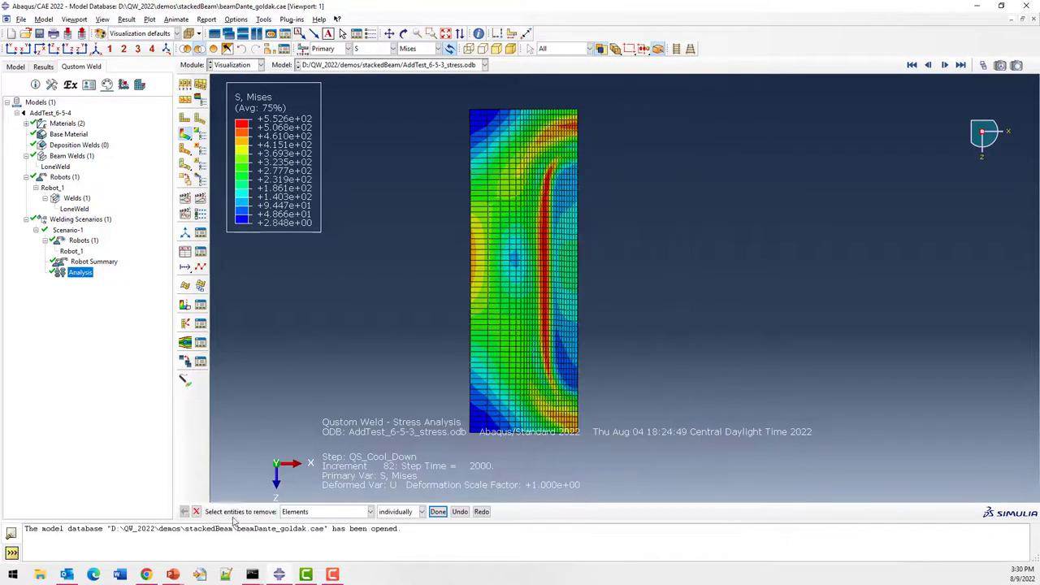
left_click(195, 511)
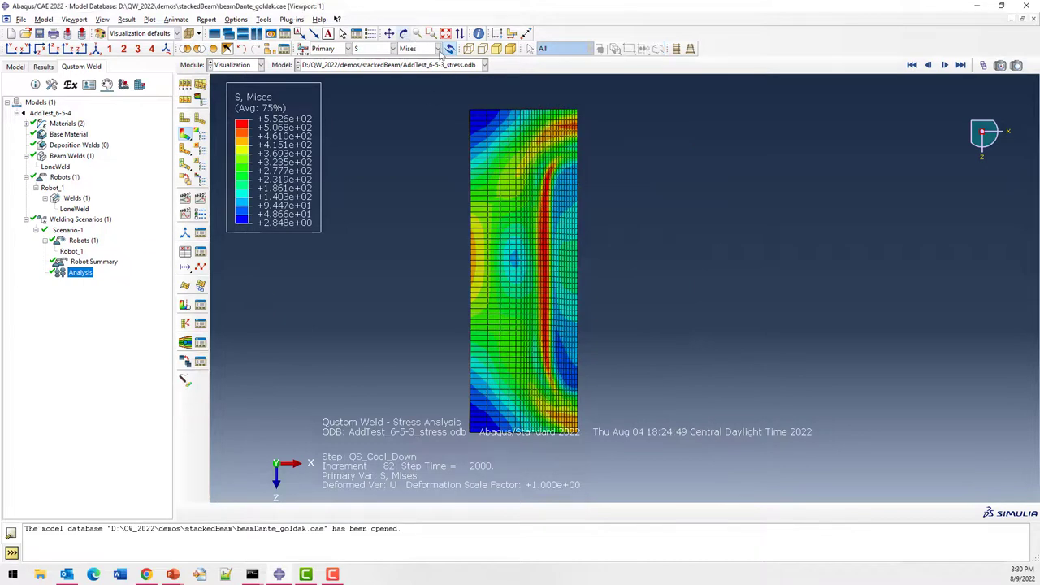
Contour SDV_HARDNESS with the cut face in isometric view and animate its time history.
left_click(403, 32)
left_click_drag(532, 349, 642, 154)
left_click_drag(666, 105, 557, 287)
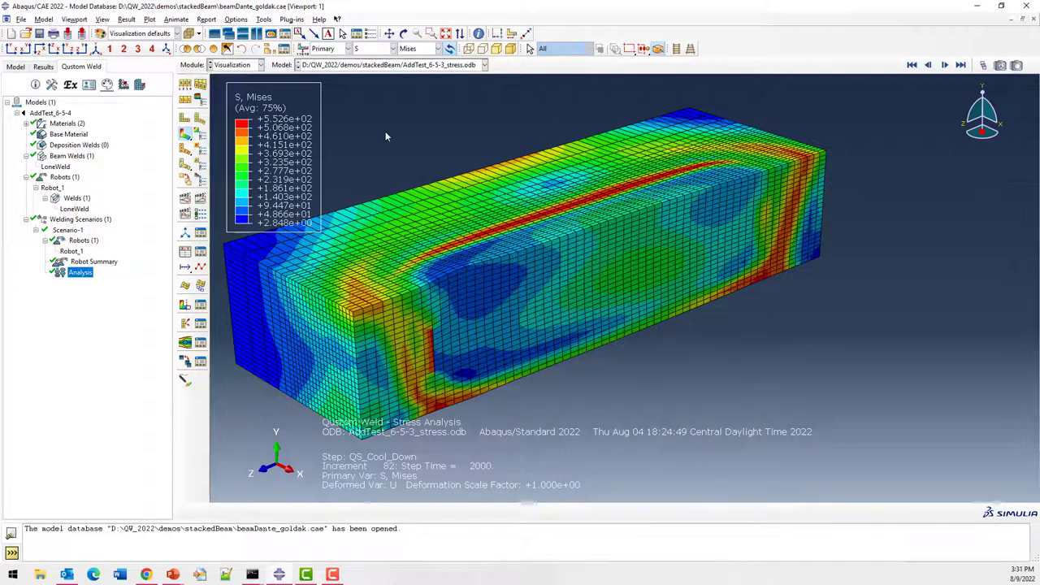
left_click(369, 49)
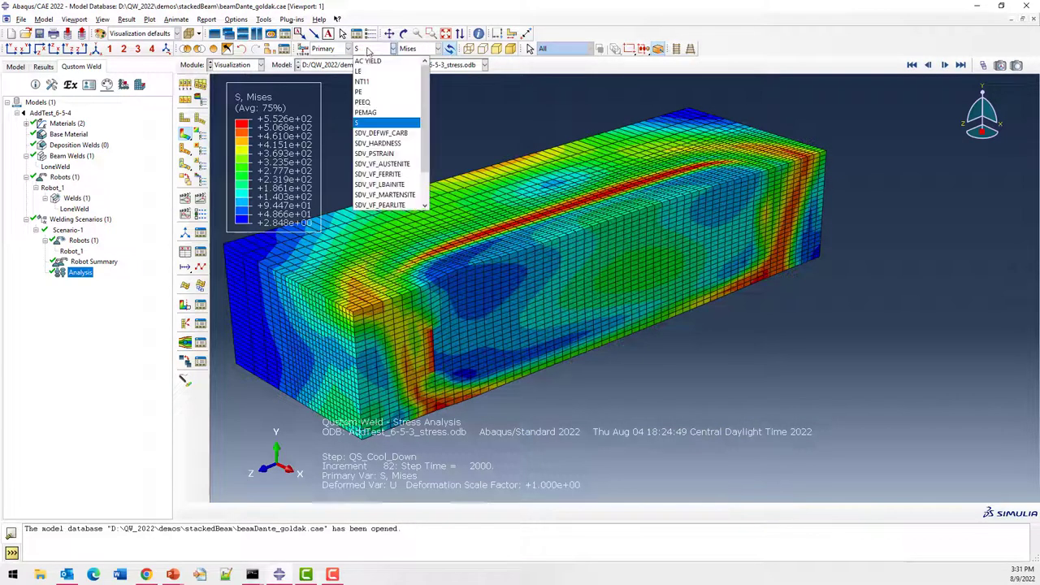
left_click(376, 143)
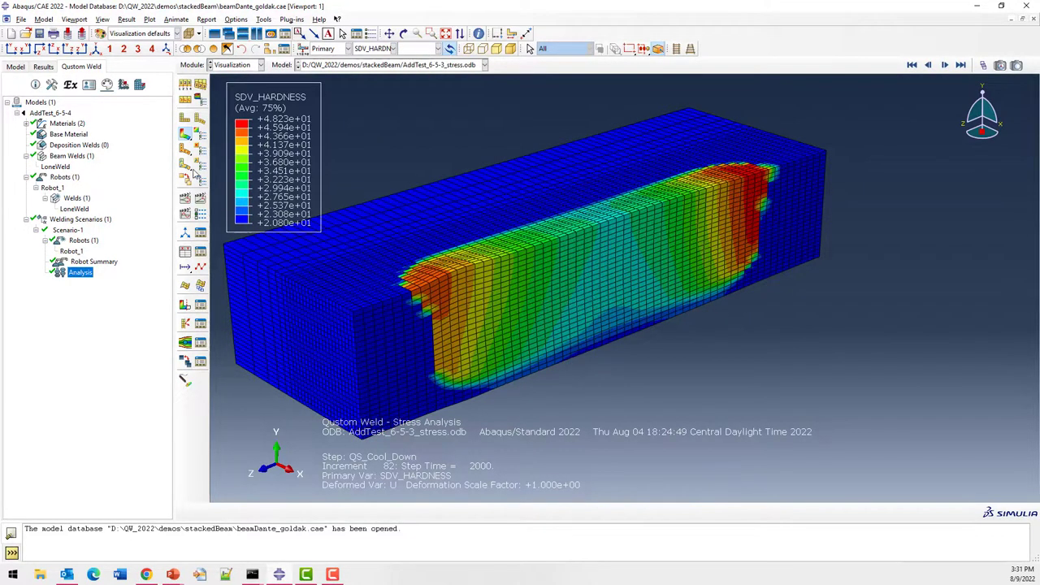
left_click(202, 203)
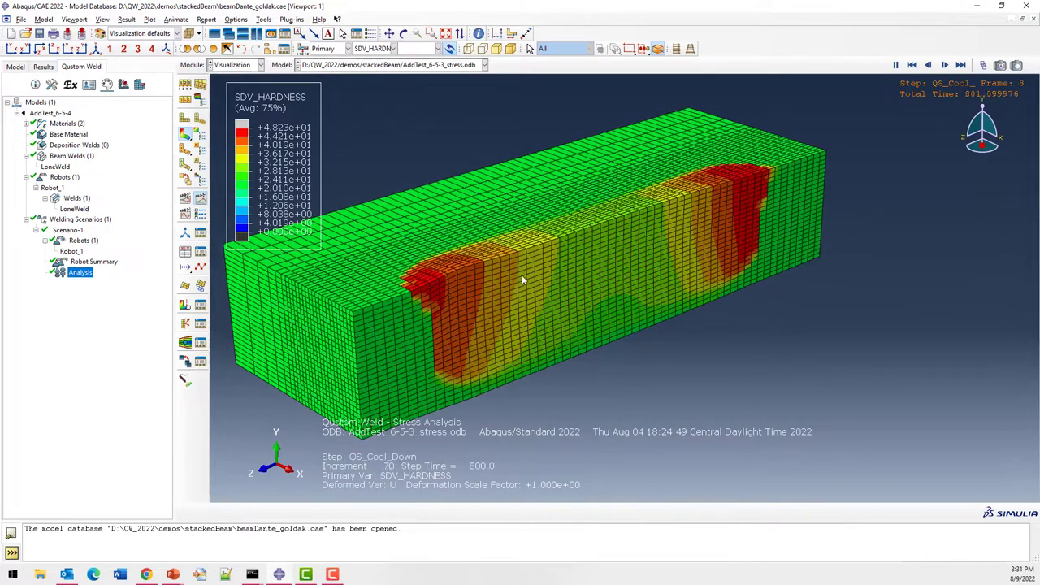
Switch the animated contour to SDV_PSTRAIN and slow the animation frame rate to slightly below the middle of its range.
left_click(391, 49)
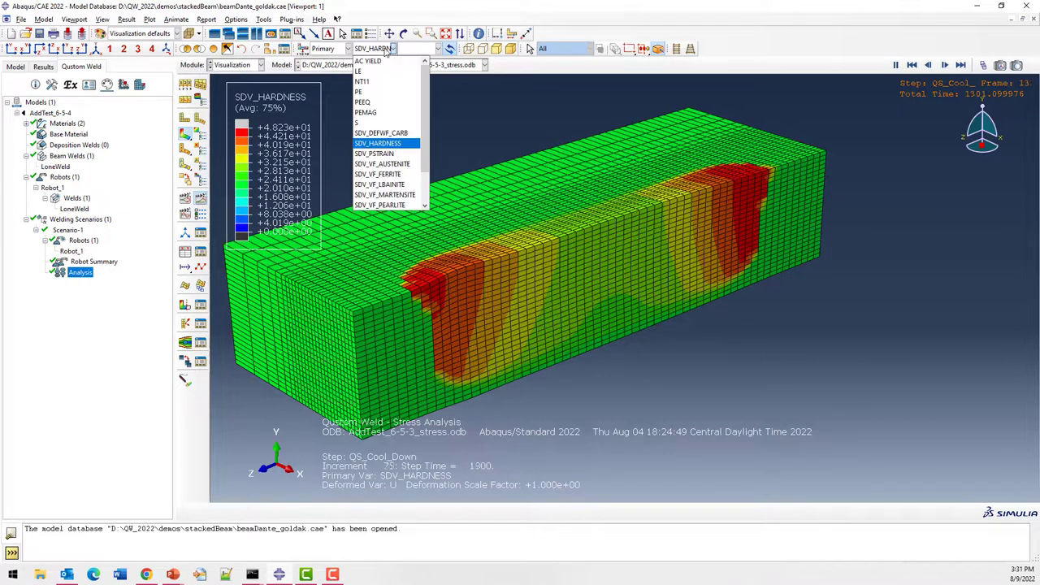
left_click(374, 154)
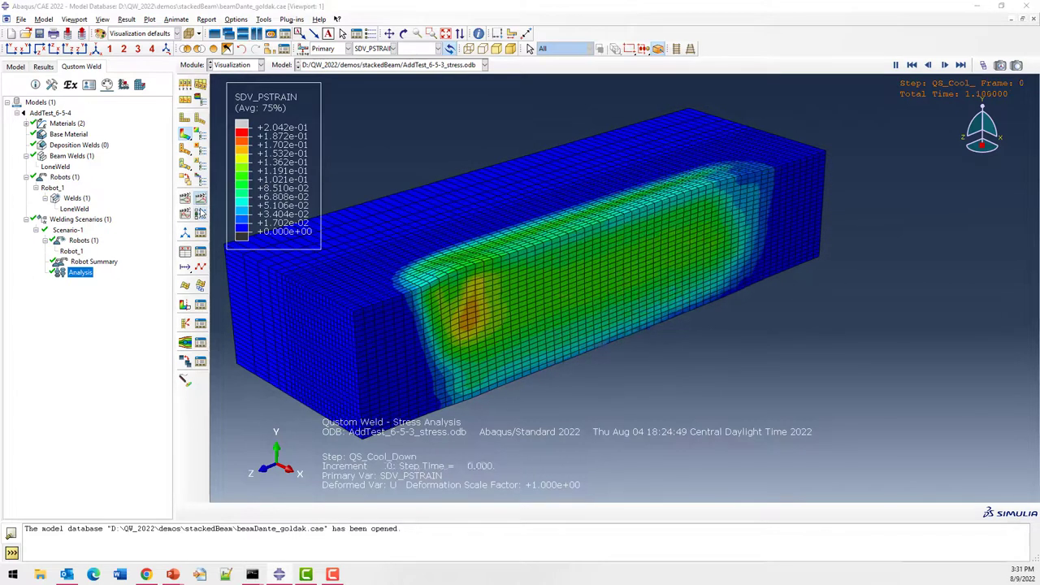
left_click(983, 64)
left_click_drag(859, 328, 837, 278)
left_click_drag(921, 360, 821, 365)
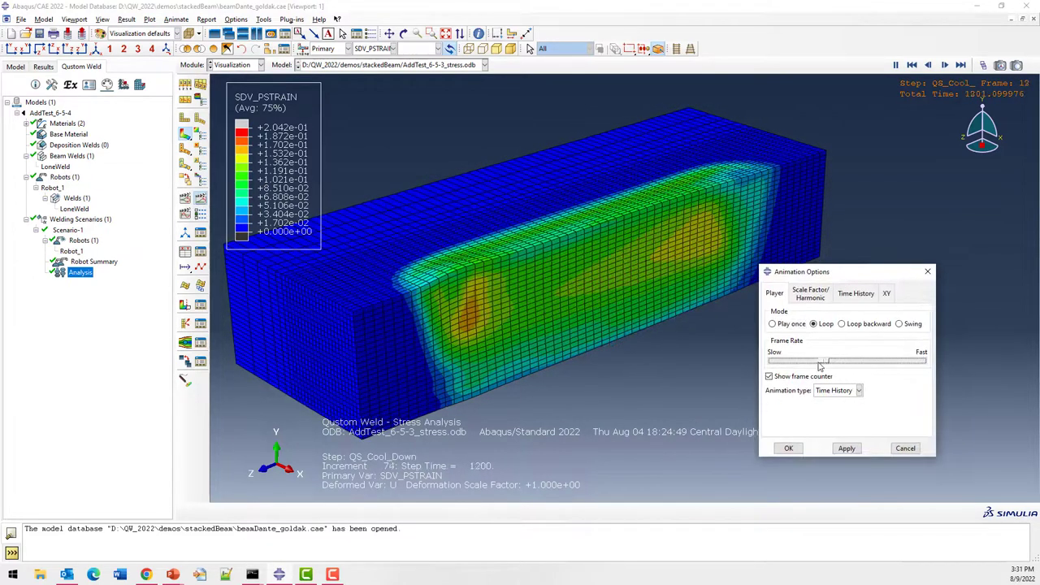
left_click(788, 448)
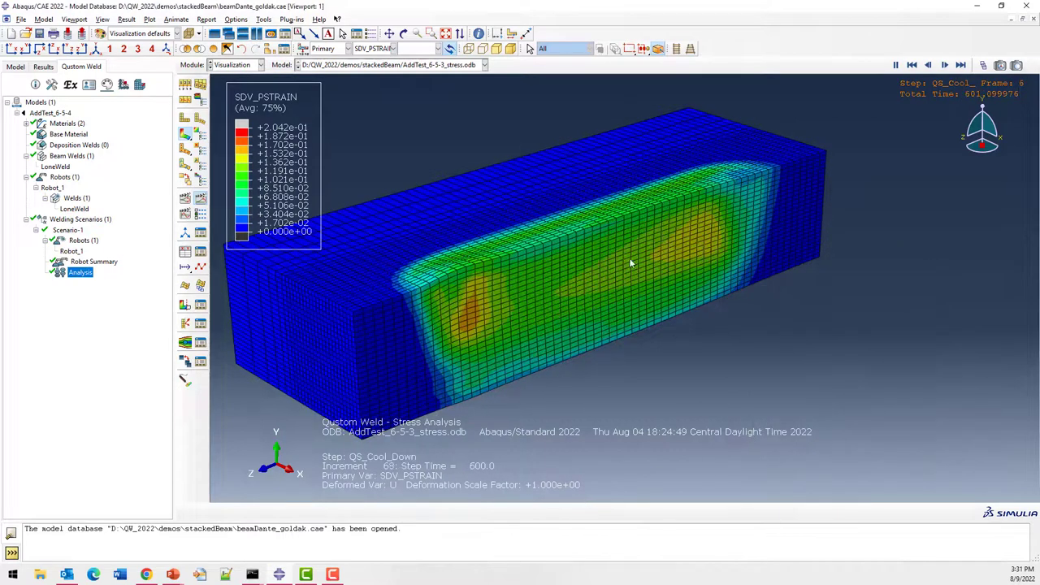
Switch the animated contour to SDV_VF_AUSTENITE, followed by SDV_VF_FERRITE, to view both phase fractions on the cut section.
left_click(386, 51)
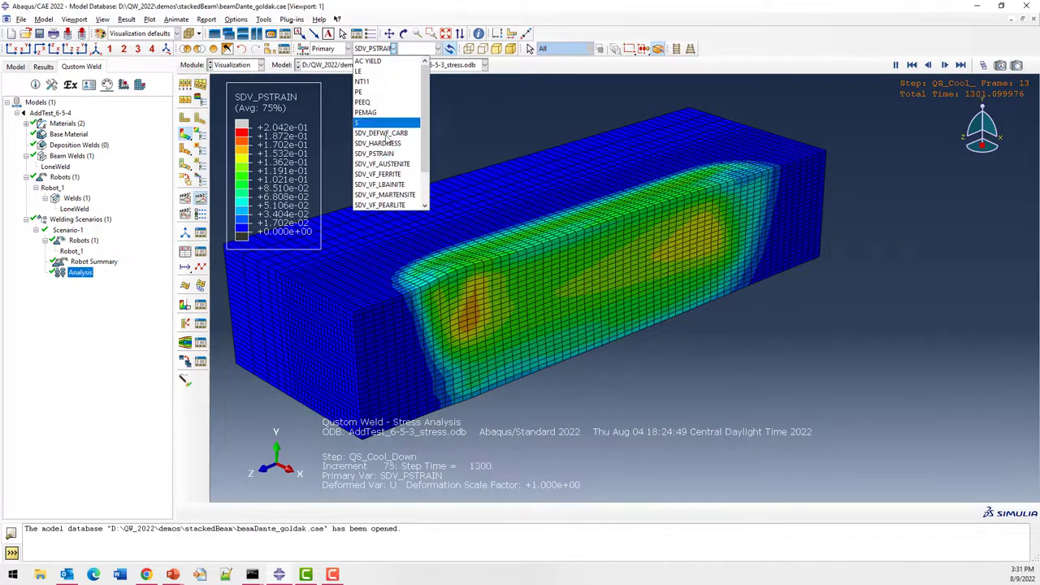
left_click(387, 166)
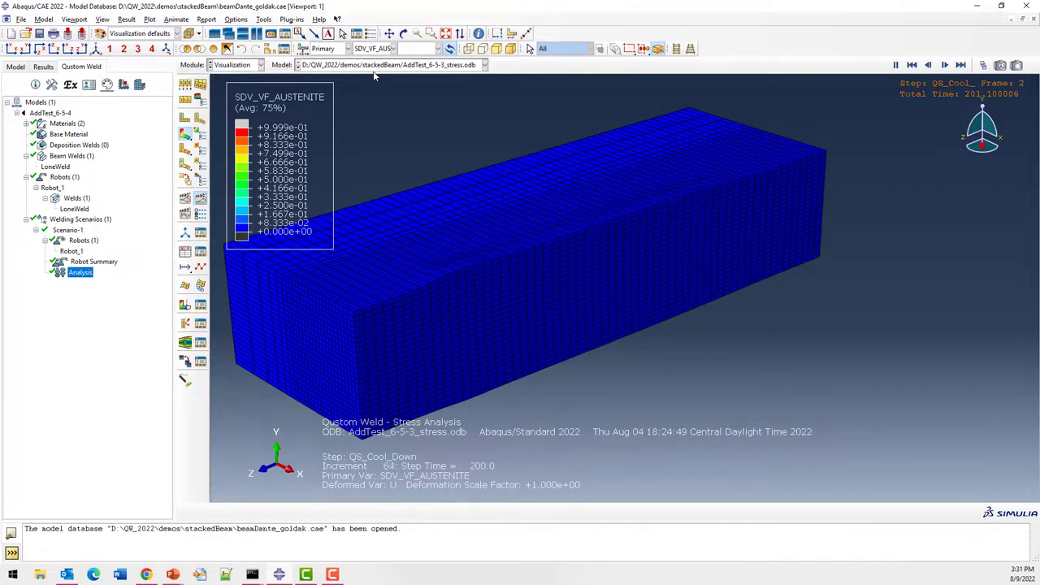
left_click(387, 48)
left_click(382, 176)
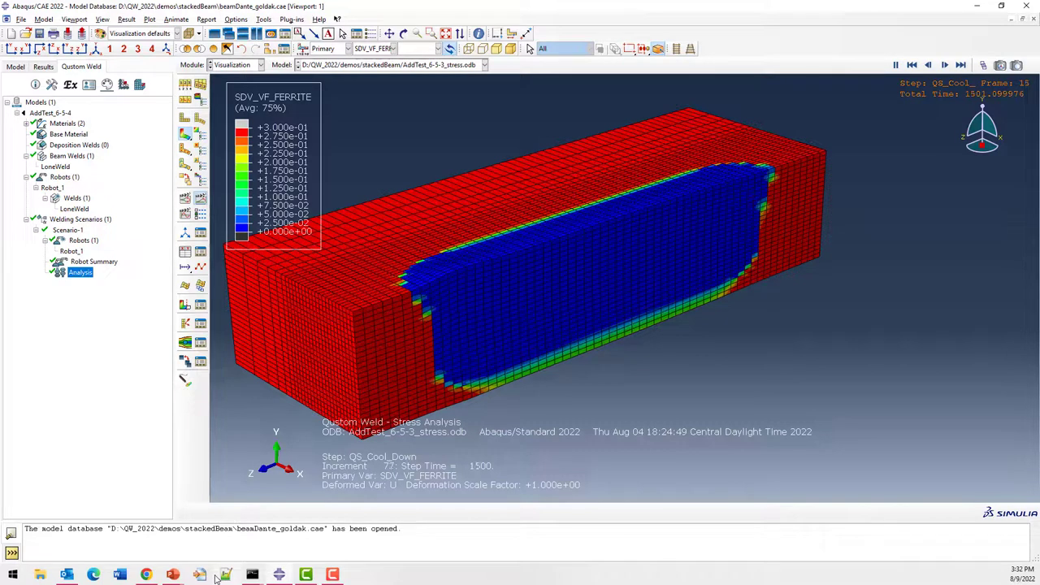
Return to the PowerPoint slide show and advance past the Stacked Beam Welds comparison to the closing Thank You slide.
mouse_move(173, 574)
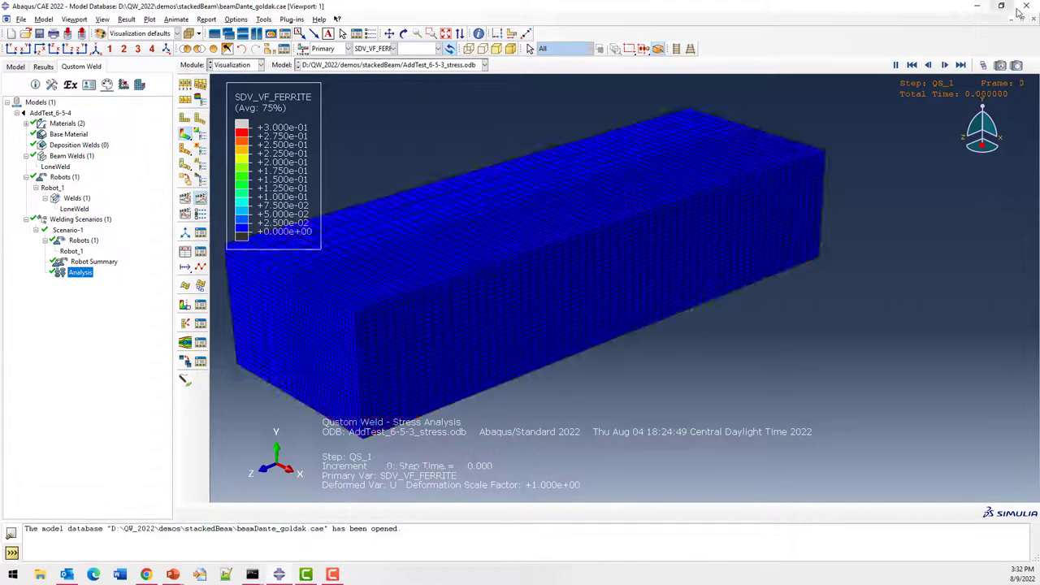
left_click(1026, 6)
left_click(518, 300)
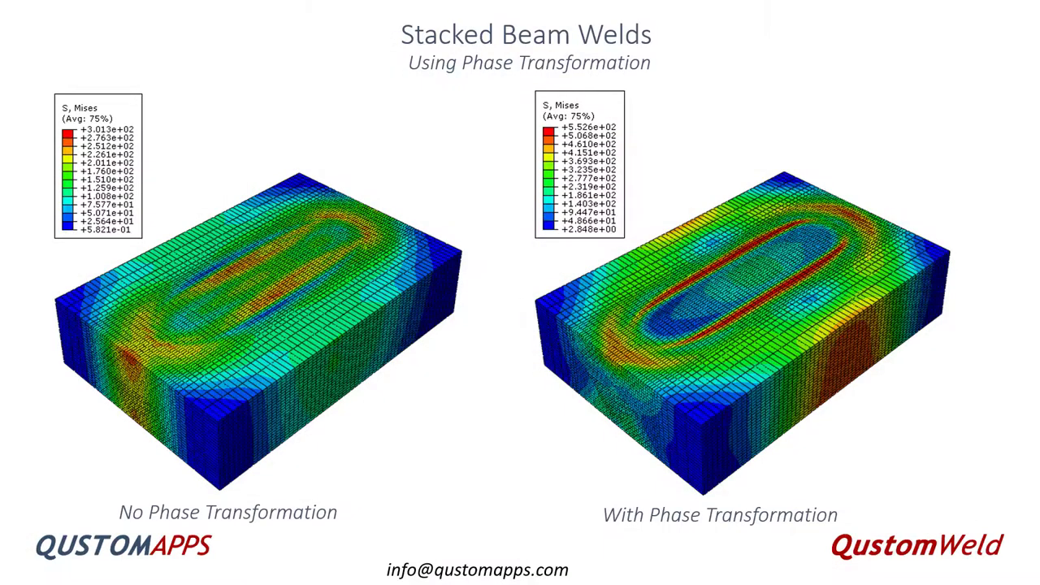
key("Right")
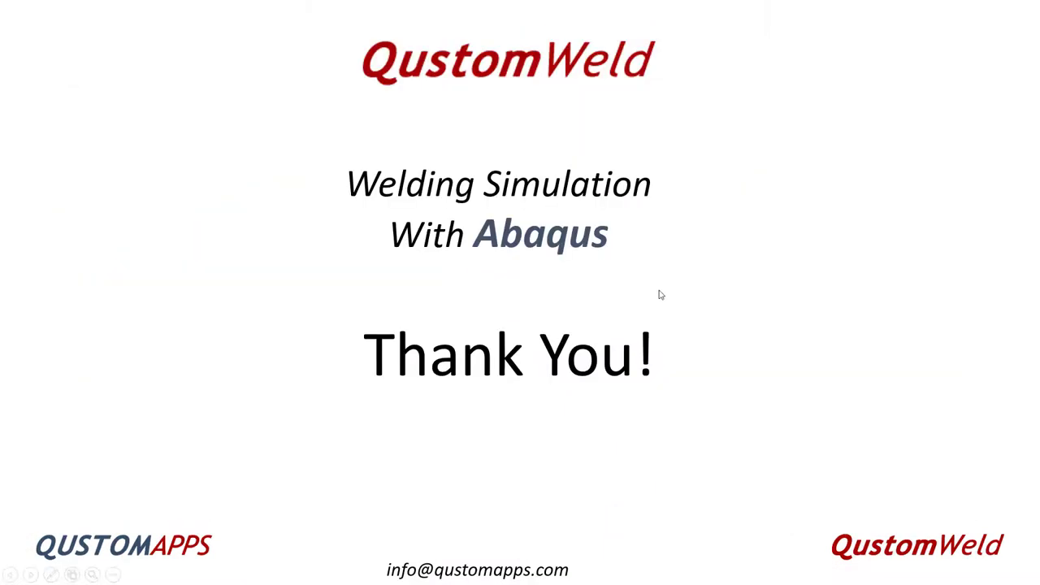